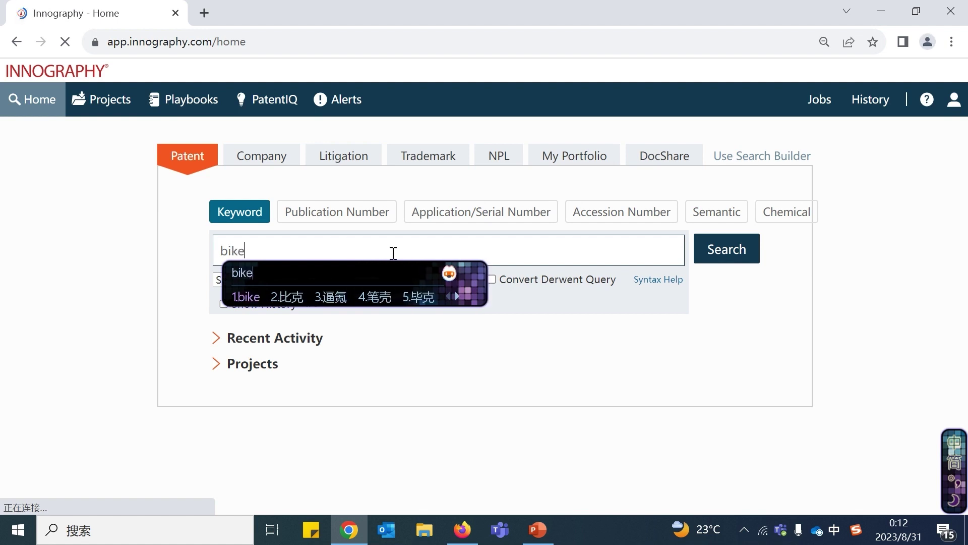
Step: Complete the patent keyword query as "bike AND tire" and run the search
key("Return")
type("and")
key("space")
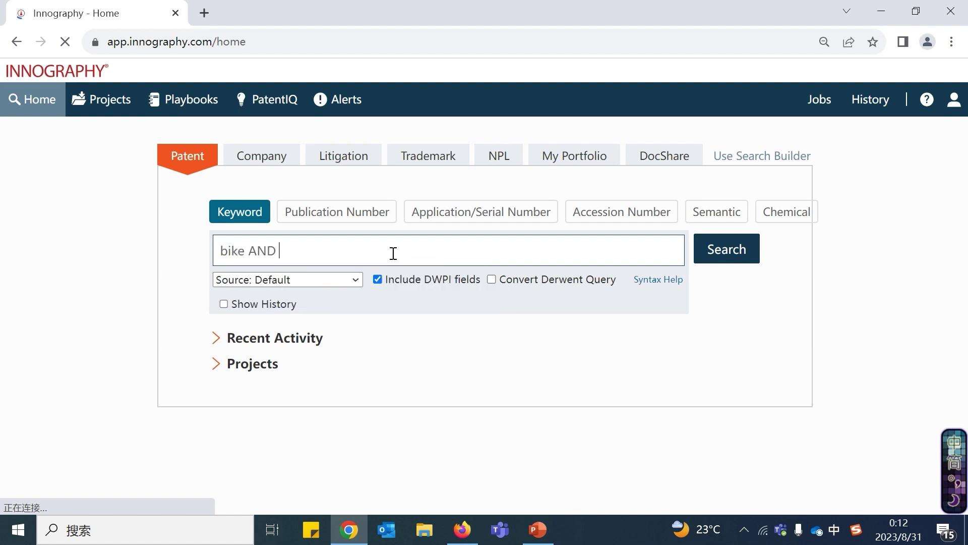
type("tire")
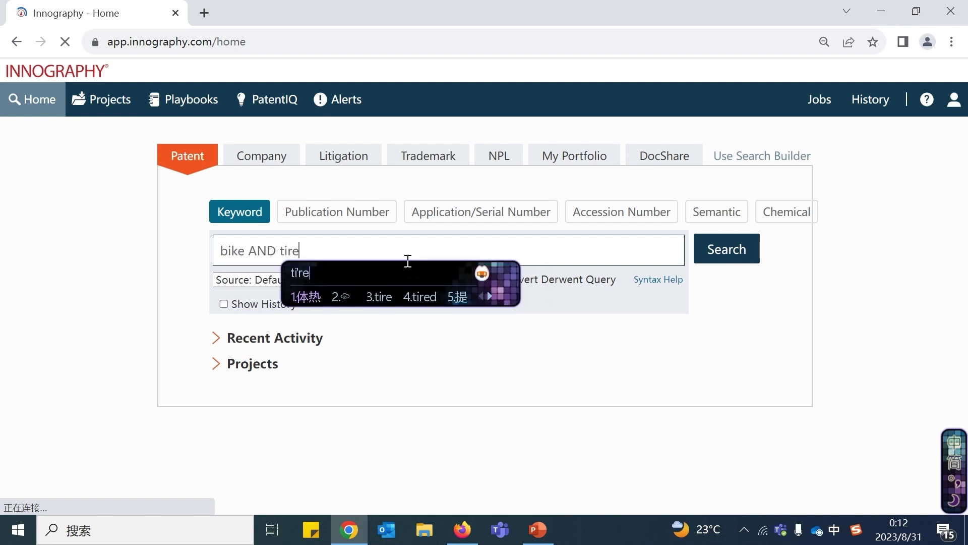
key("Return")
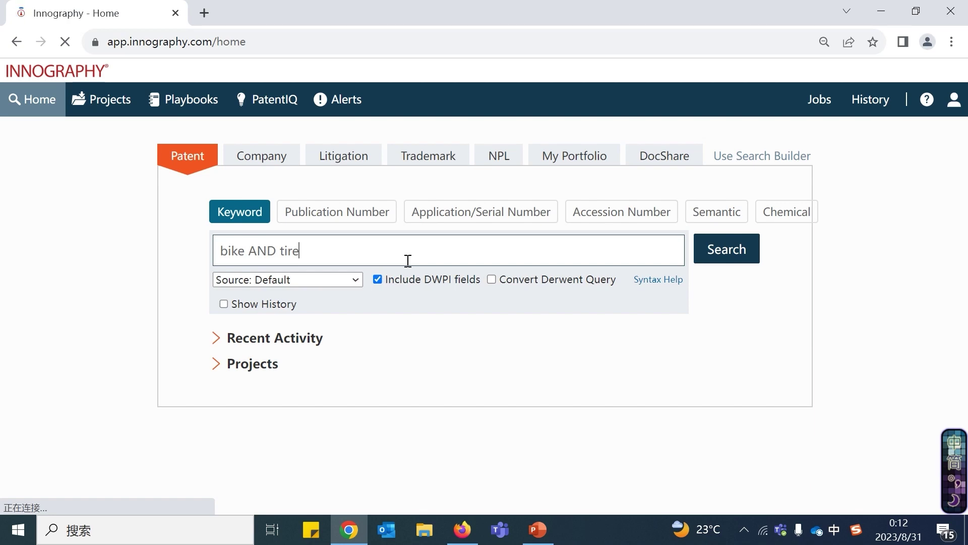
left_click(742, 255)
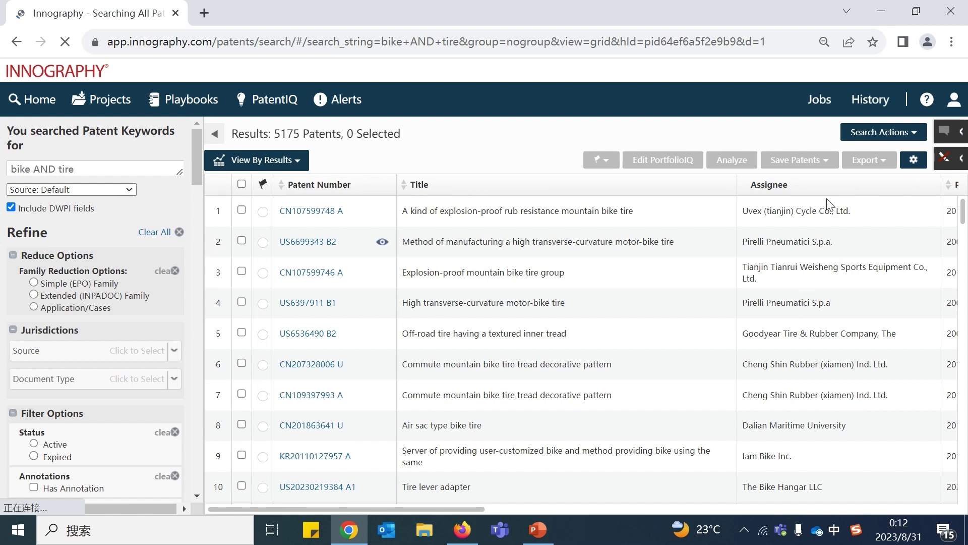
Step: Save the search to PatentIQ in a new dashboard named 自行车车胎 and open that dashboard for editing
left_click(890, 134)
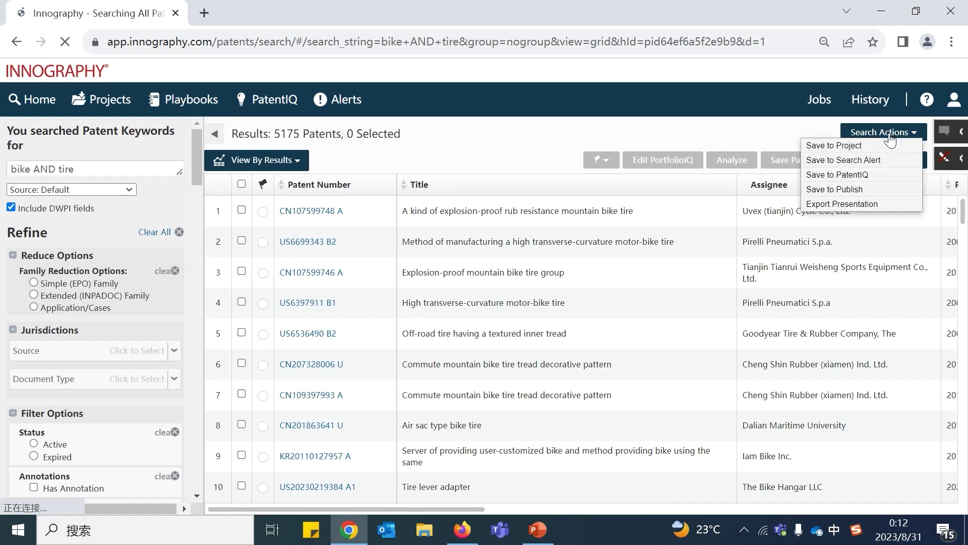
left_click(851, 174)
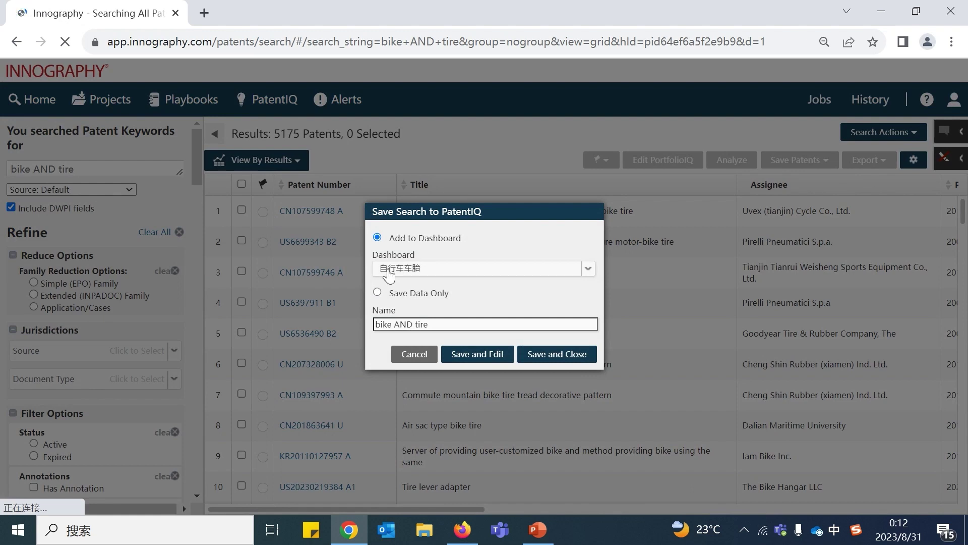
left_click(437, 272)
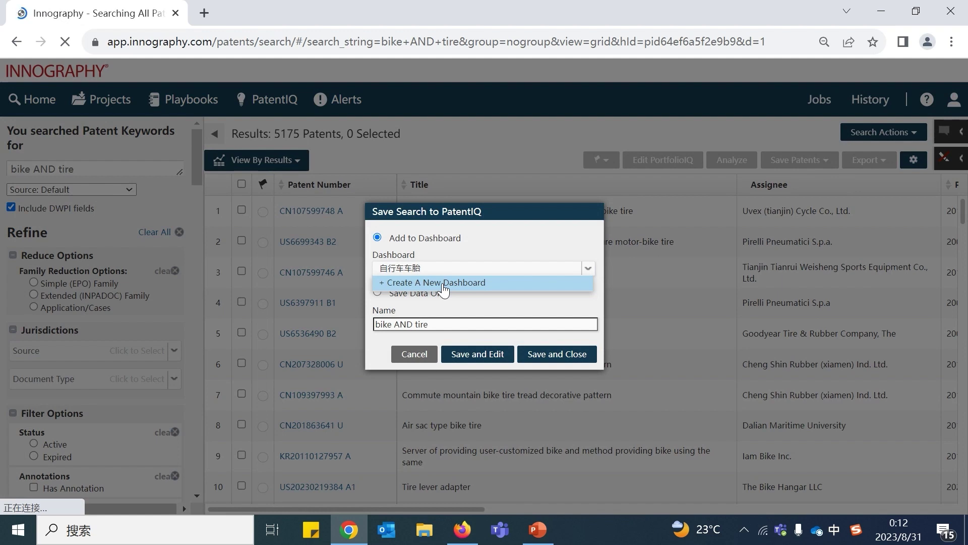
left_click(443, 285)
left_click(444, 304)
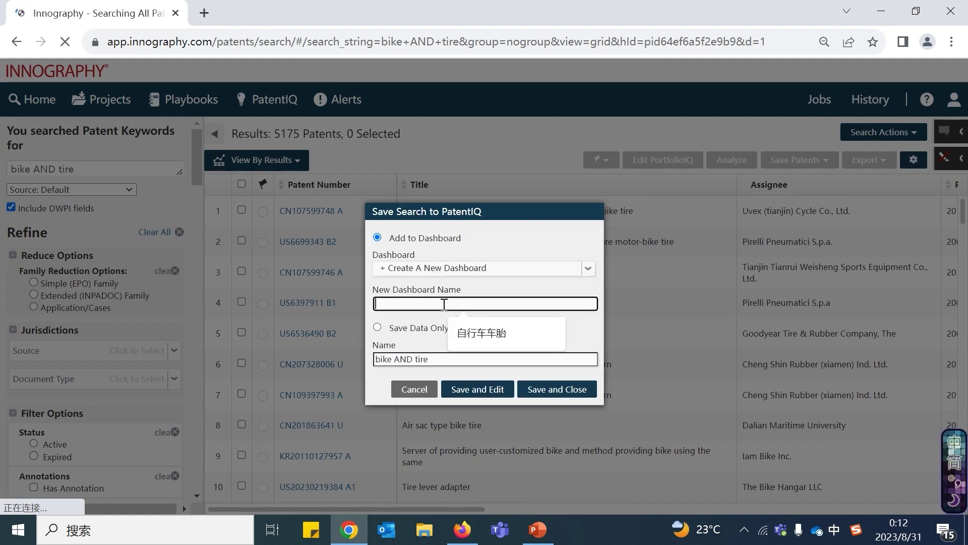
type("zixingche")
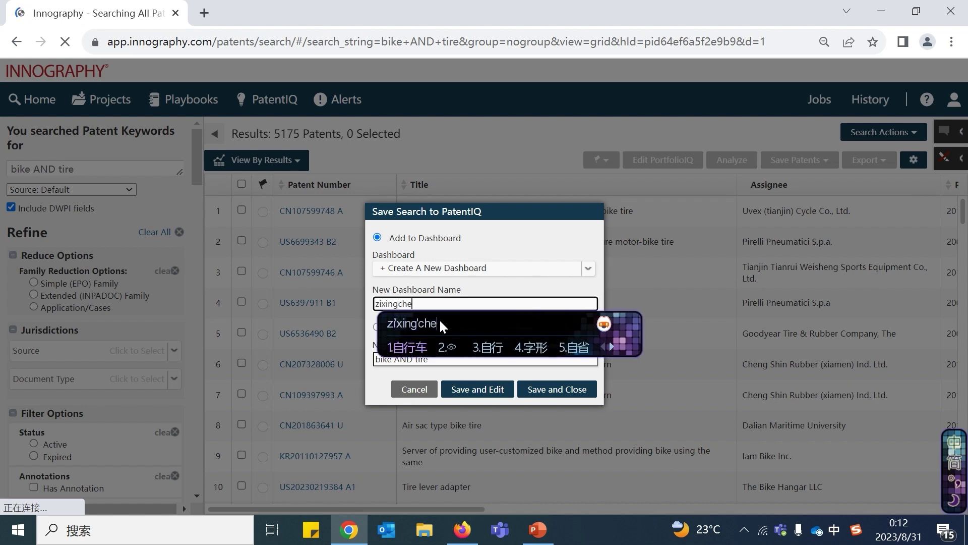
key("space")
type("chetai")
key("space")
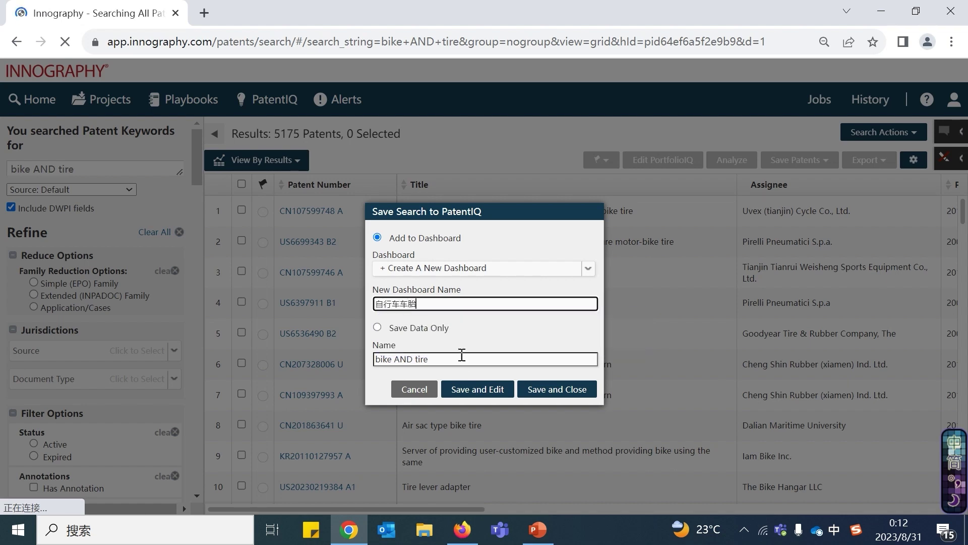
left_click(470, 394)
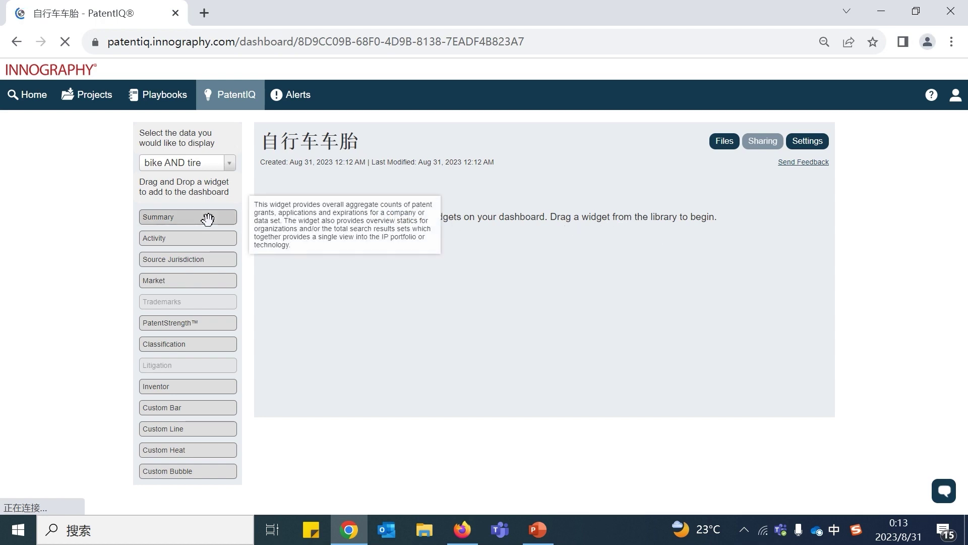
Step: Add a Summary widget for the bike AND tire dataset, using Blocks and the default display date
left_click_drag(208, 218, 513, 227)
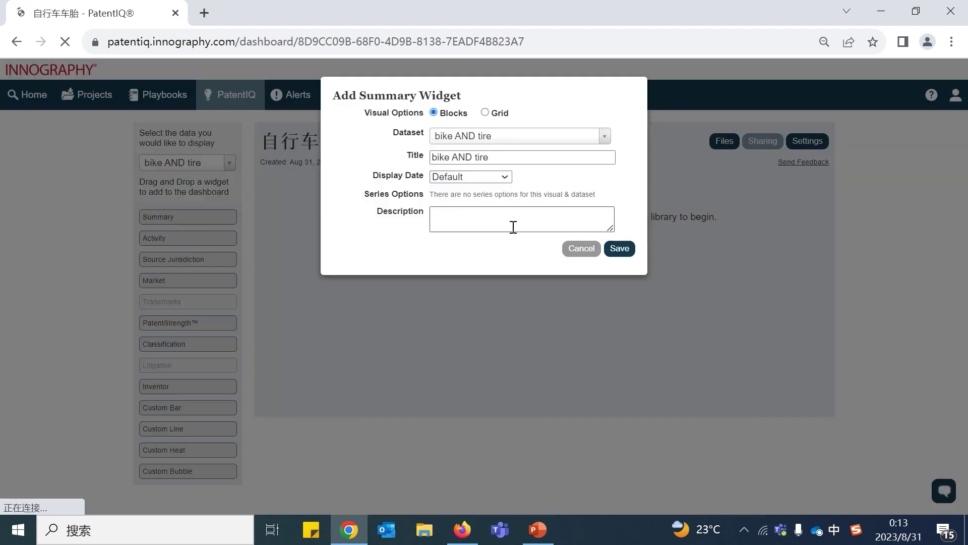
left_click(484, 176)
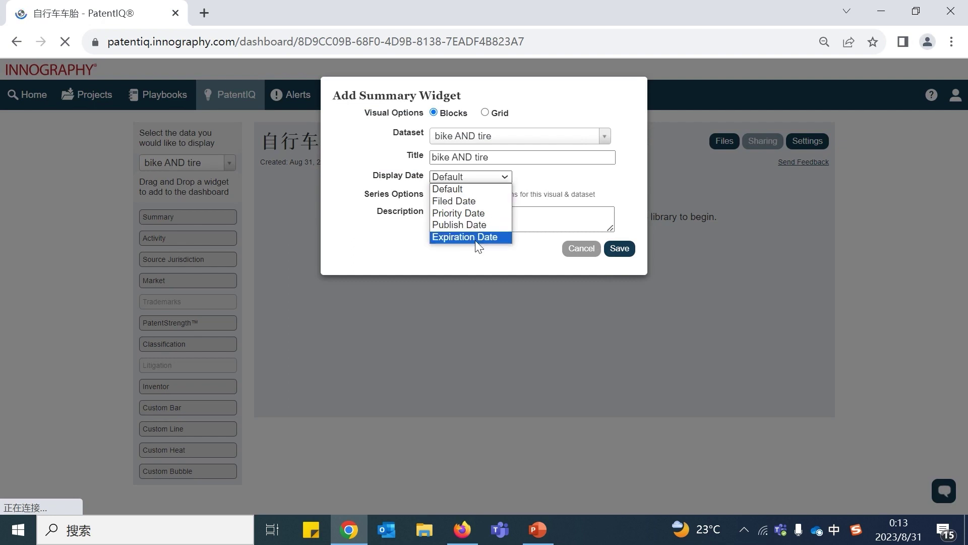
left_click(390, 245)
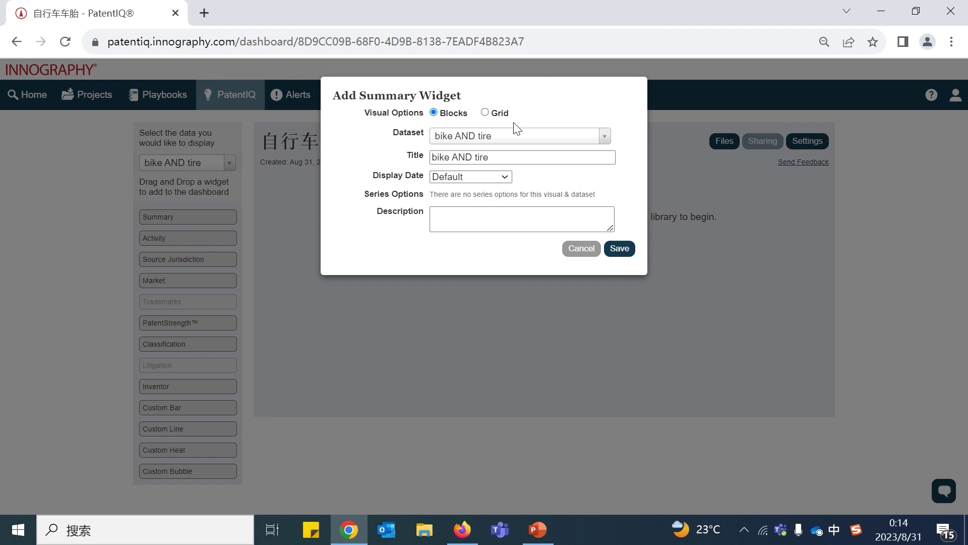
left_click(499, 155)
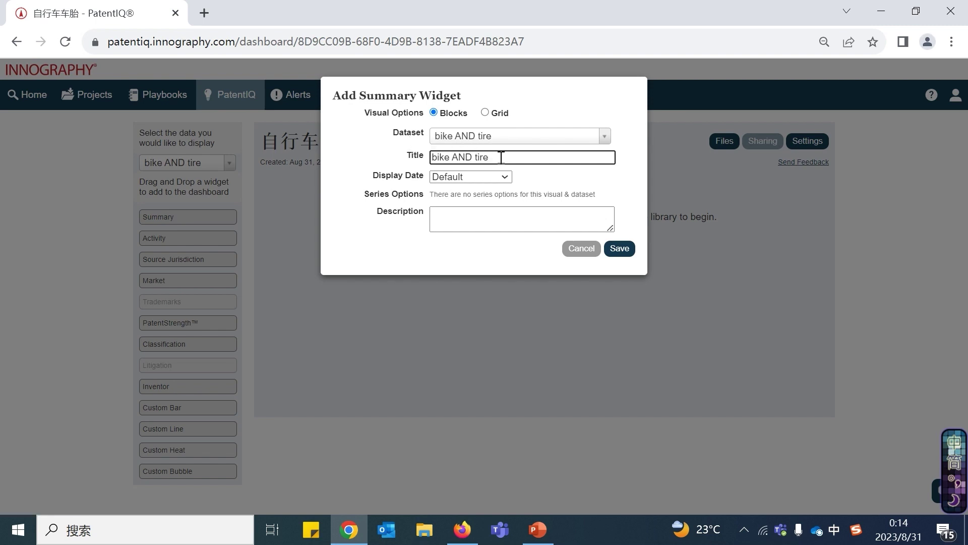
left_click(482, 178)
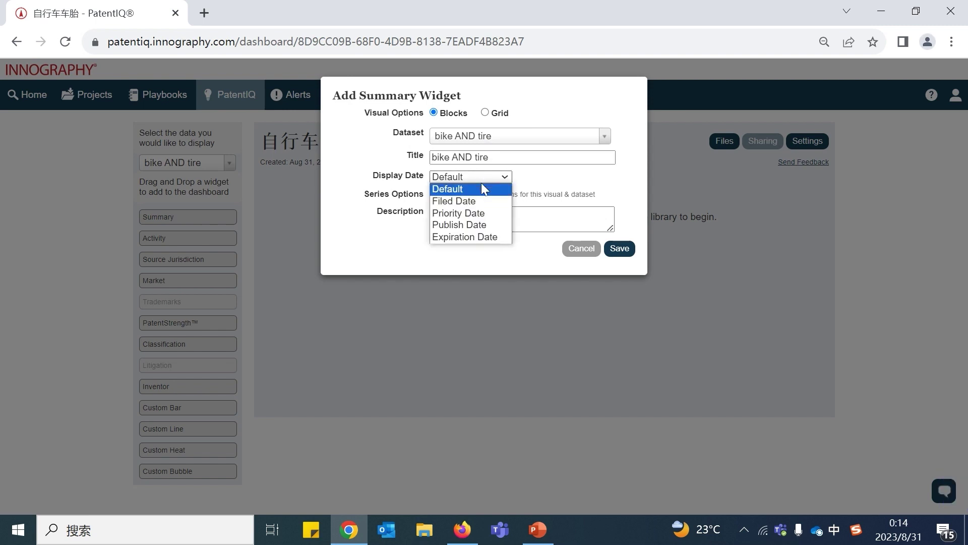
left_click(403, 252)
left_click(502, 221)
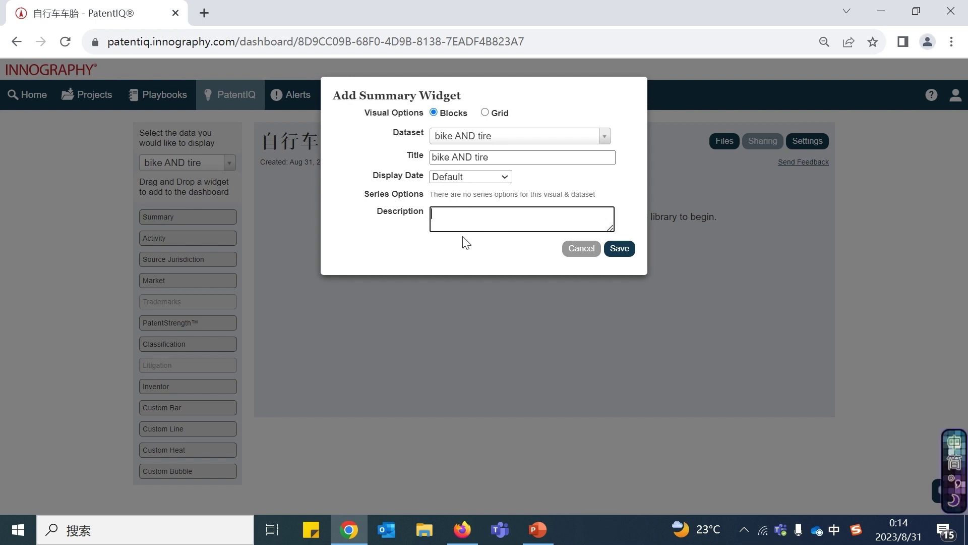
left_click(620, 249)
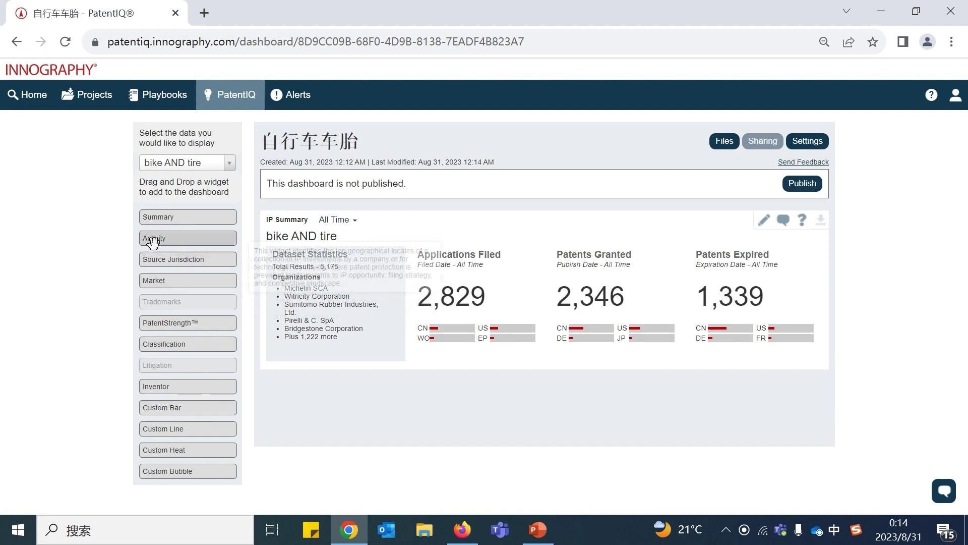
Step: Add an Activity widget for bike AND tire below the summary, as a line chart of the top 5 organizations
mouse_move(154, 241)
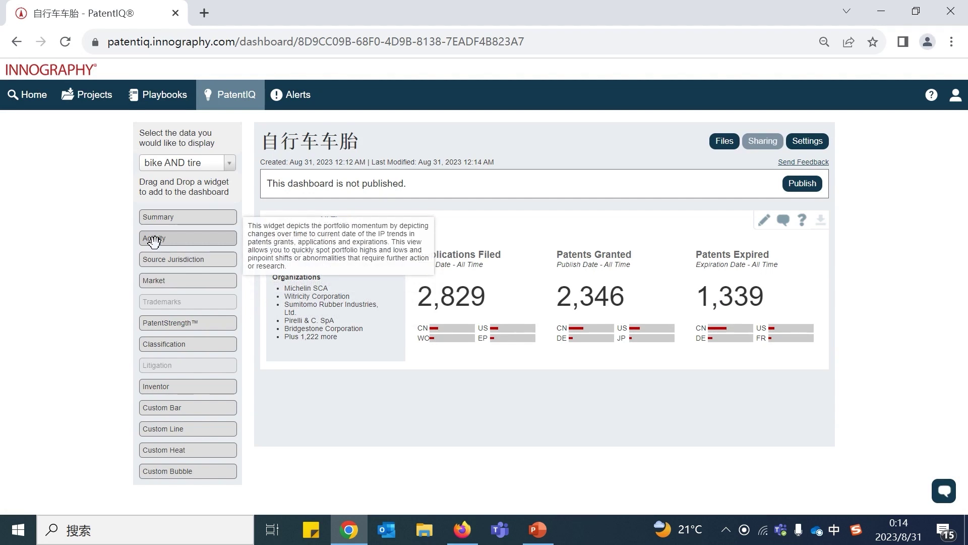
left_click_drag(154, 241, 417, 410)
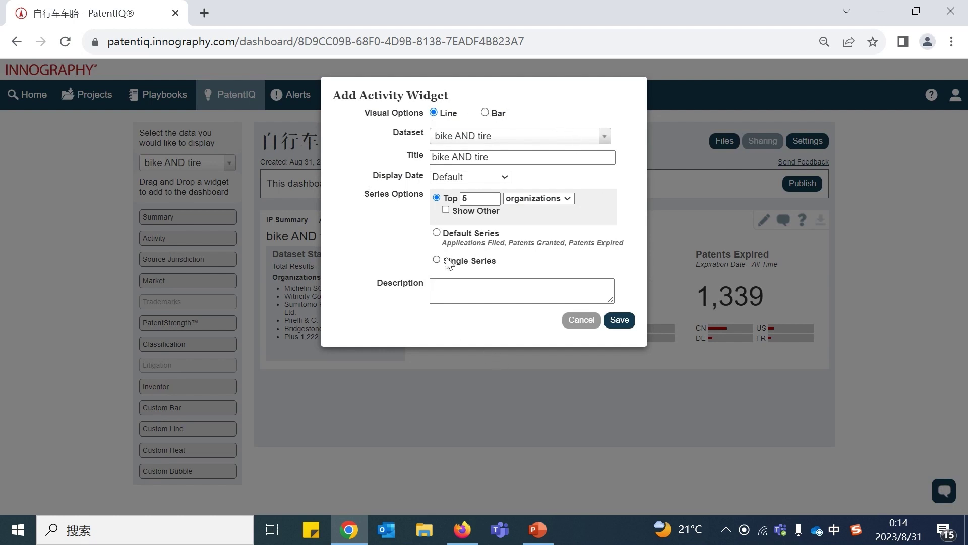
left_click(619, 320)
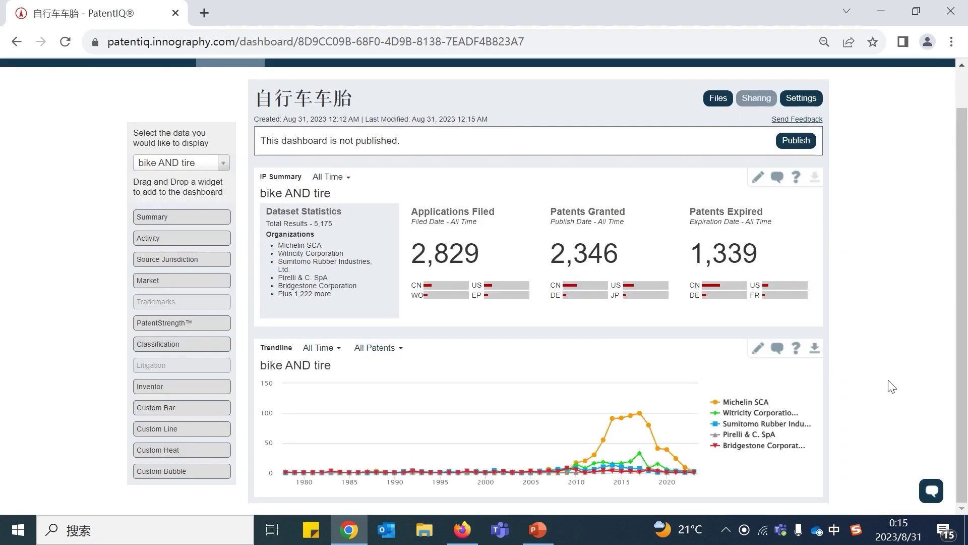
Step: Add a Market widget for the bike AND tire dataset below the trendline with the default display date
left_click_drag(147, 280, 468, 414)
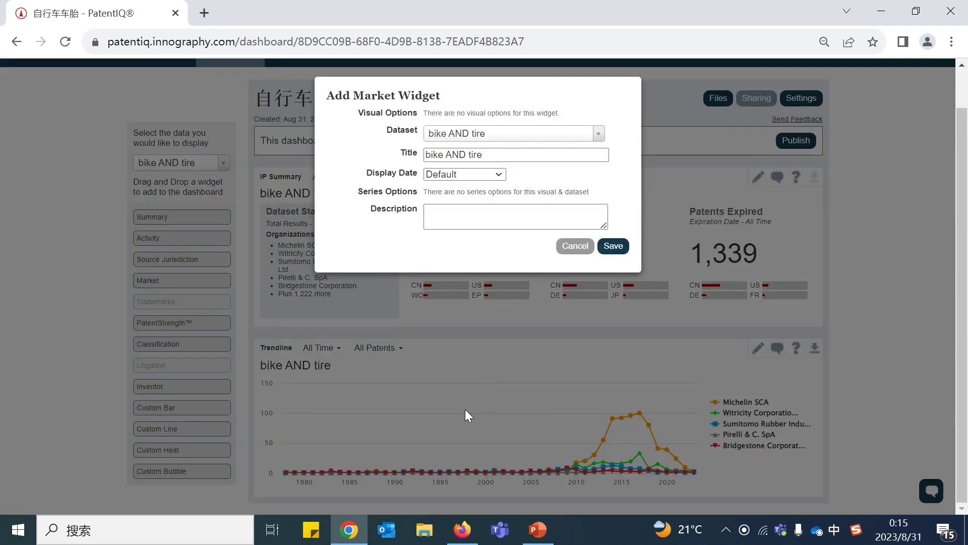
left_click(613, 245)
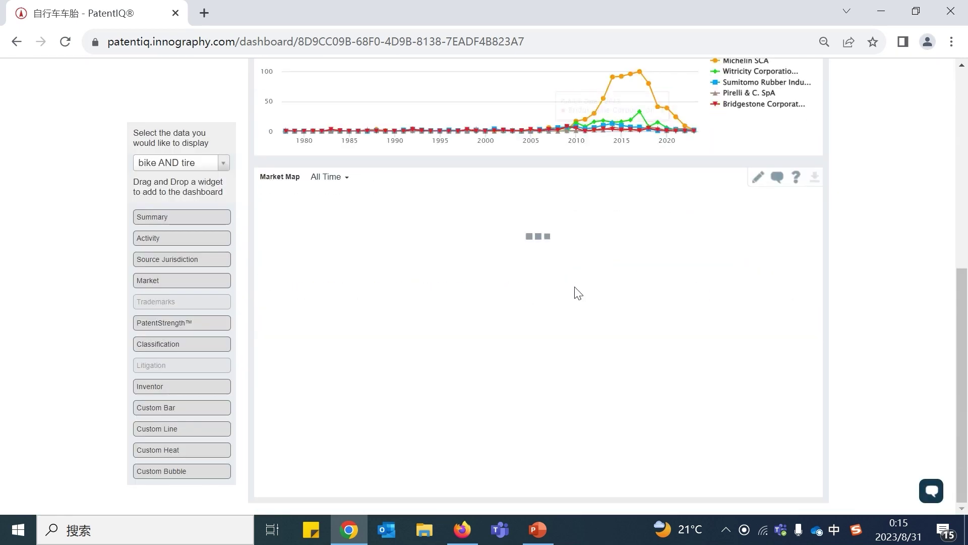
scroll(817, 324, "up", 3)
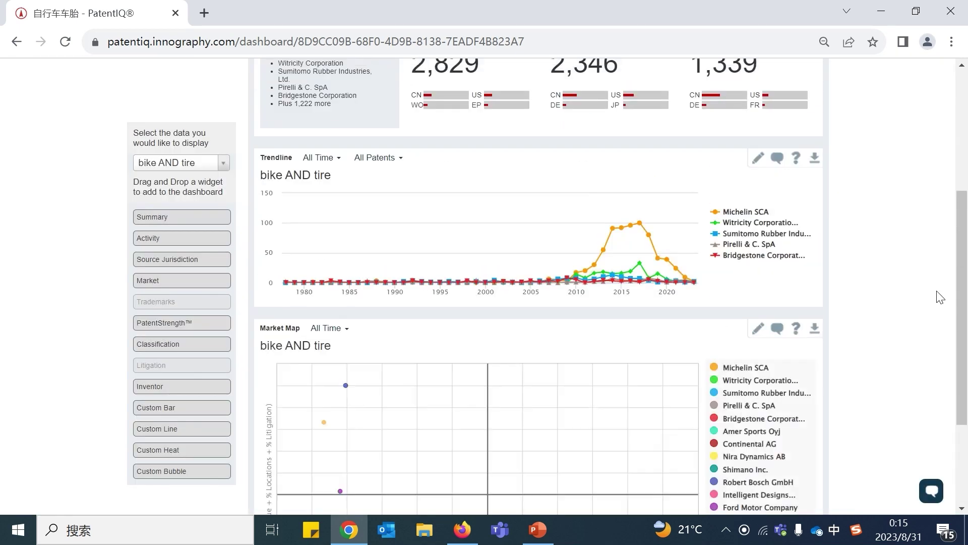
left_click_drag(964, 318, 967, 387)
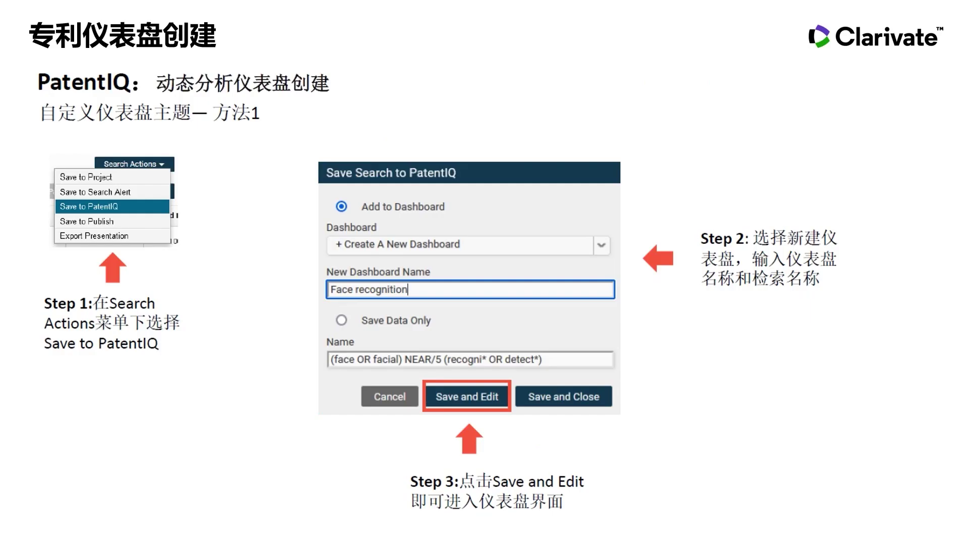
key("Right")
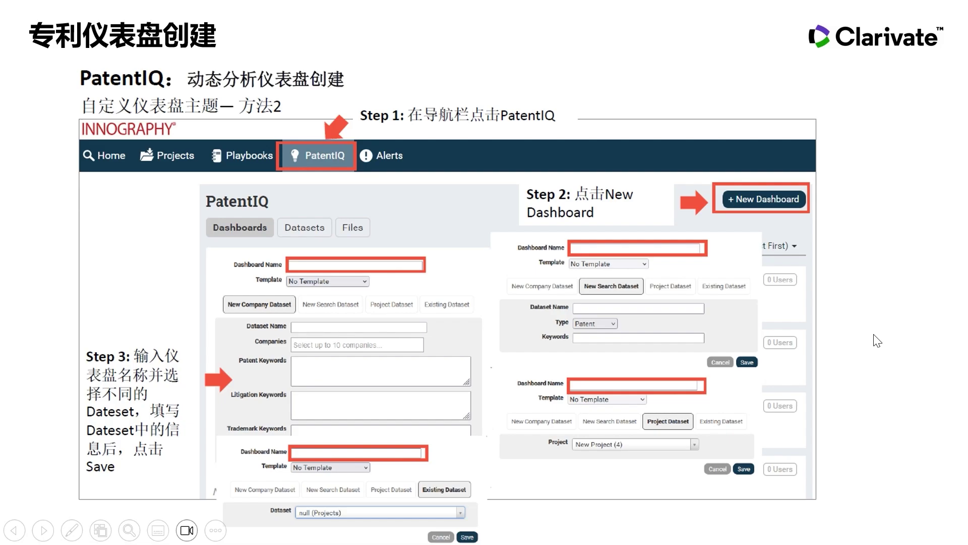
Step: Switch back to PatentIQ in the browser and start a new dashboard named Huawei with a company dataset named Huawei 5G
key("alt+Tab")
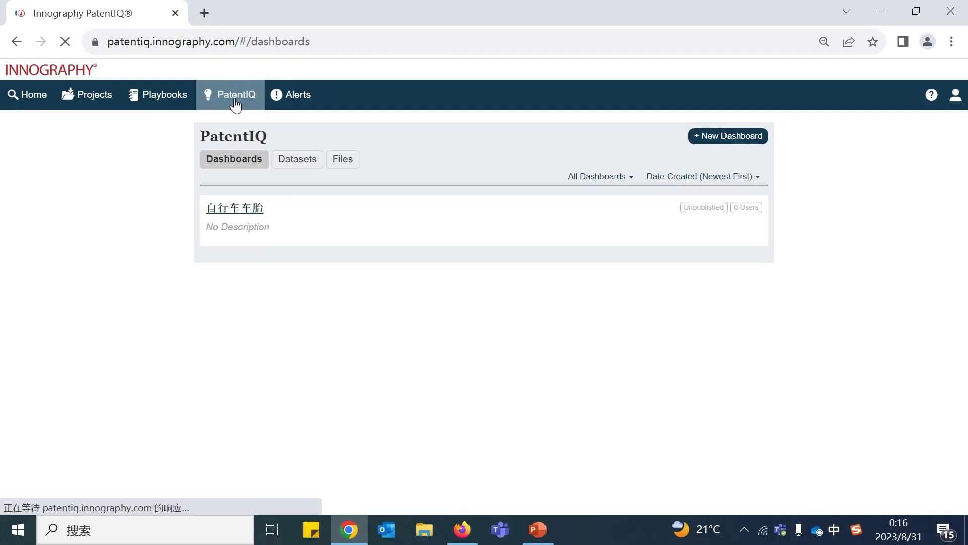
left_click(731, 144)
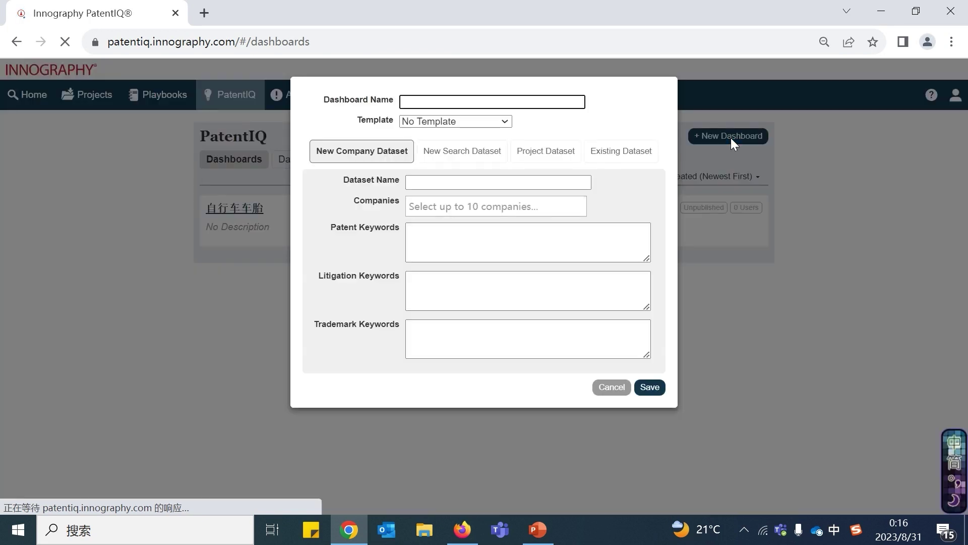
left_click(421, 103)
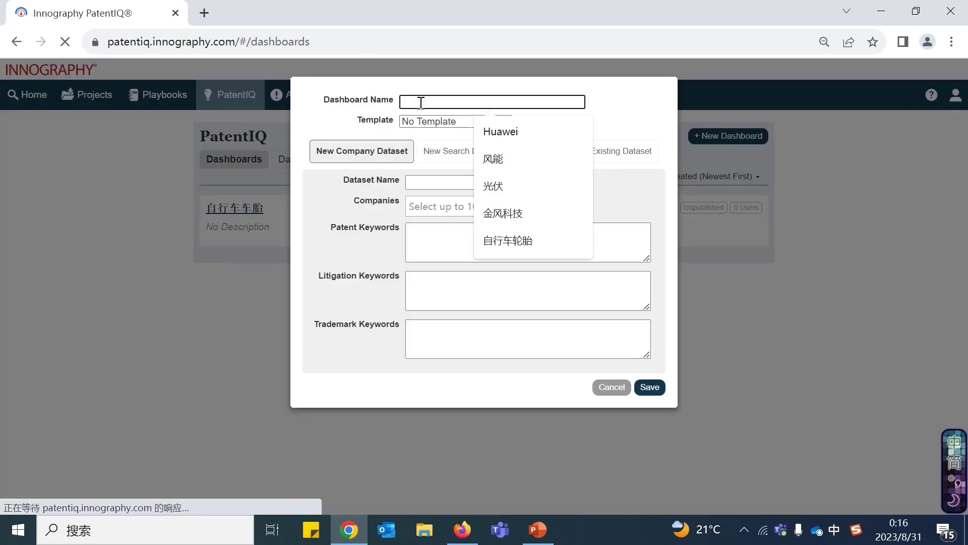
left_click(513, 132)
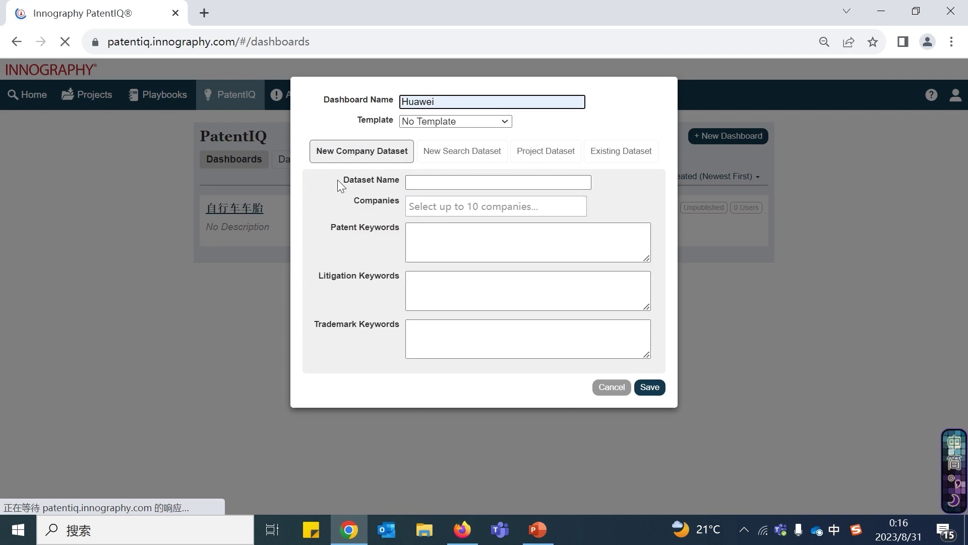
left_click(428, 182)
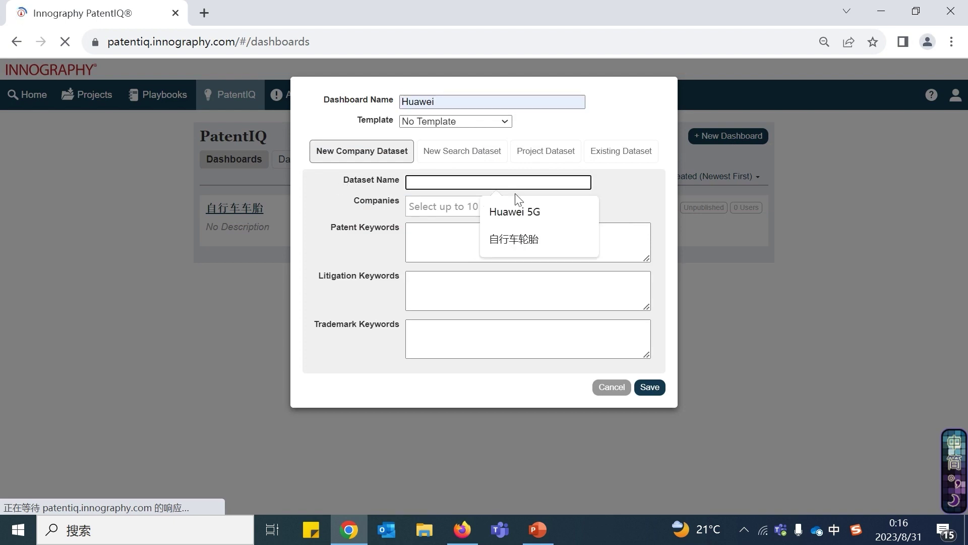
left_click(520, 212)
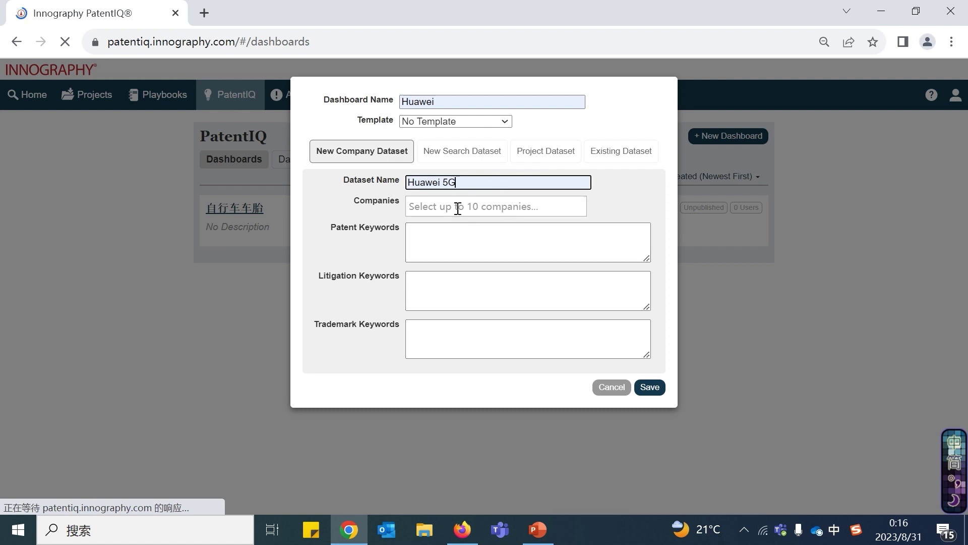
Step: Set the dataset's company to Huawei Technologies Co., Ltd. and its patent keyword to 5G, and save the dashboard
left_click(426, 208)
type("huawei")
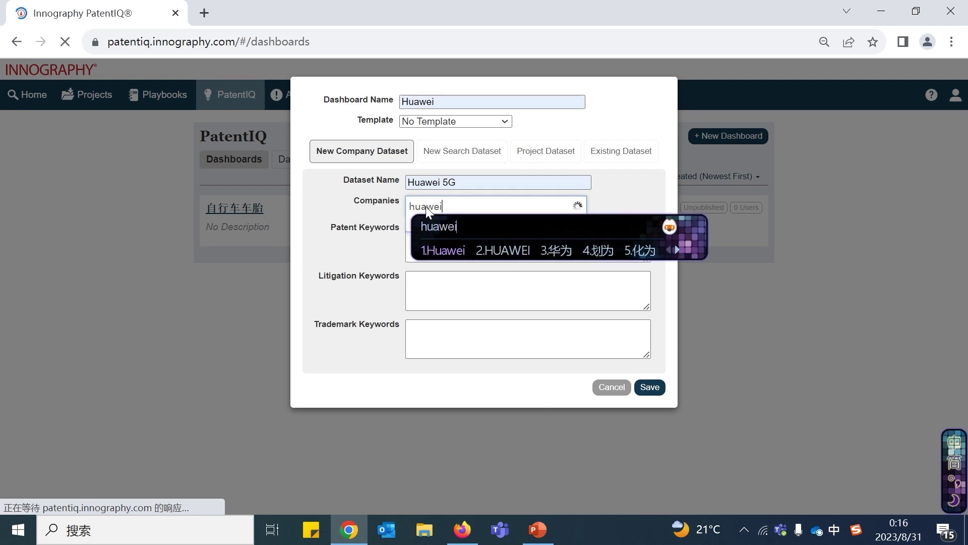
key("Return")
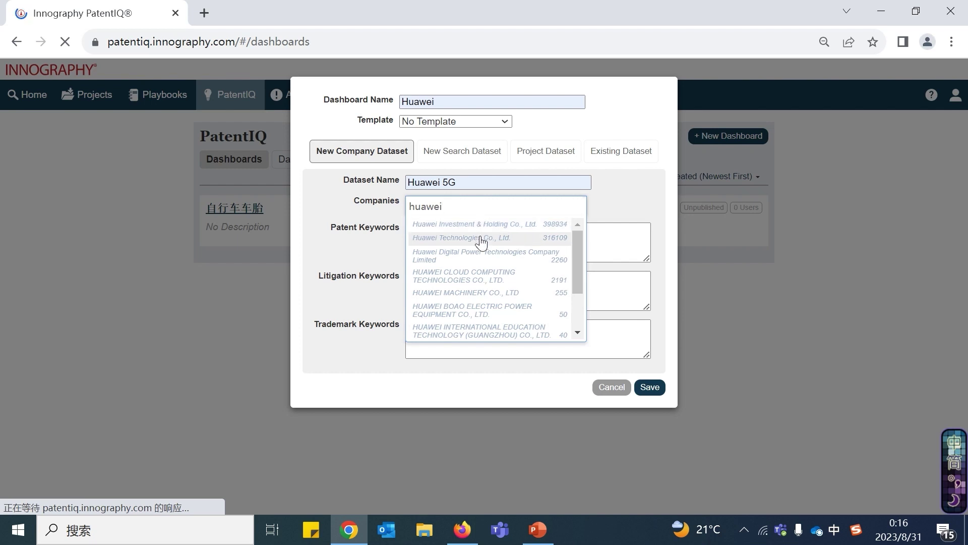
left_click(512, 238)
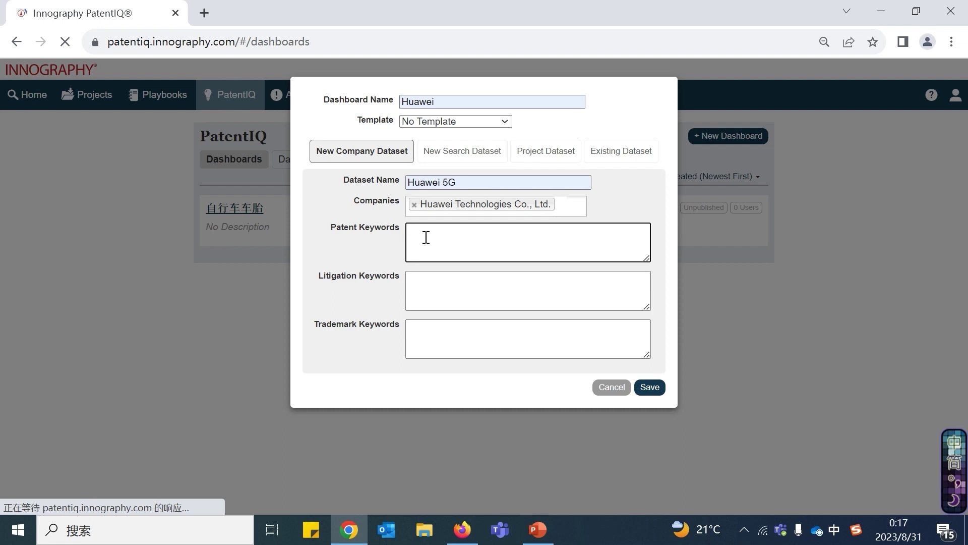
type("5G")
left_click(648, 388)
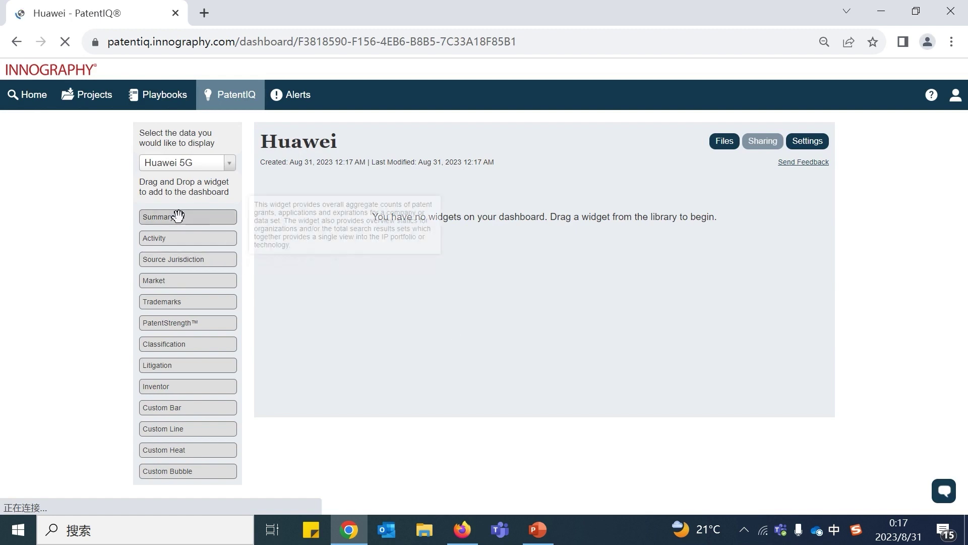
Step: Add a Summary widget in Blocks view and an Activity trendline widget below it for the Huawei 5G dataset
left_click_drag(177, 216, 471, 238)
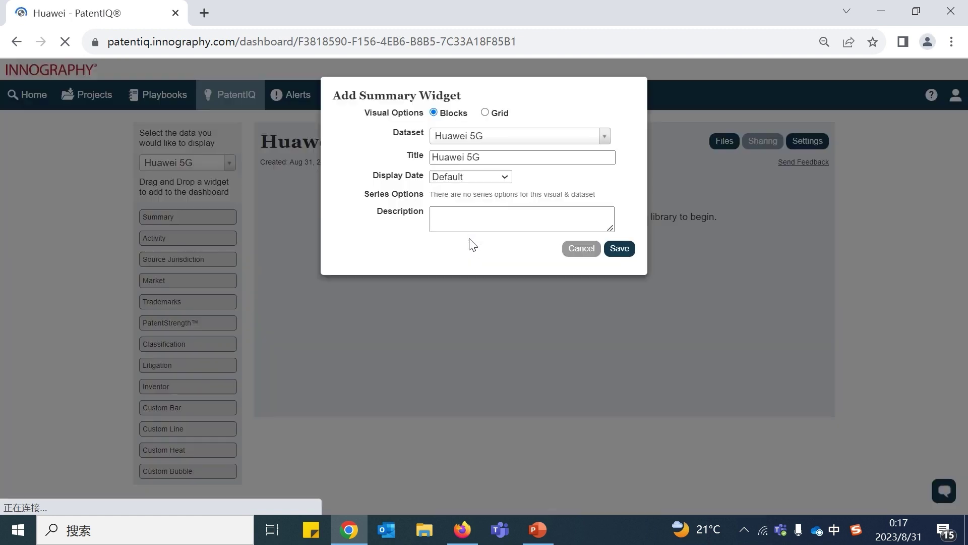
left_click(612, 249)
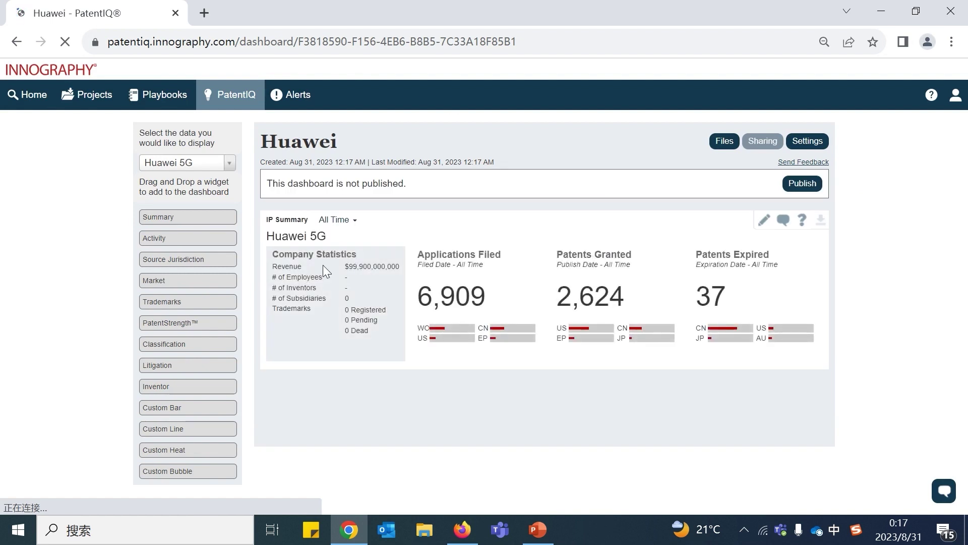
left_click_drag(188, 238, 476, 383)
left_click(620, 314)
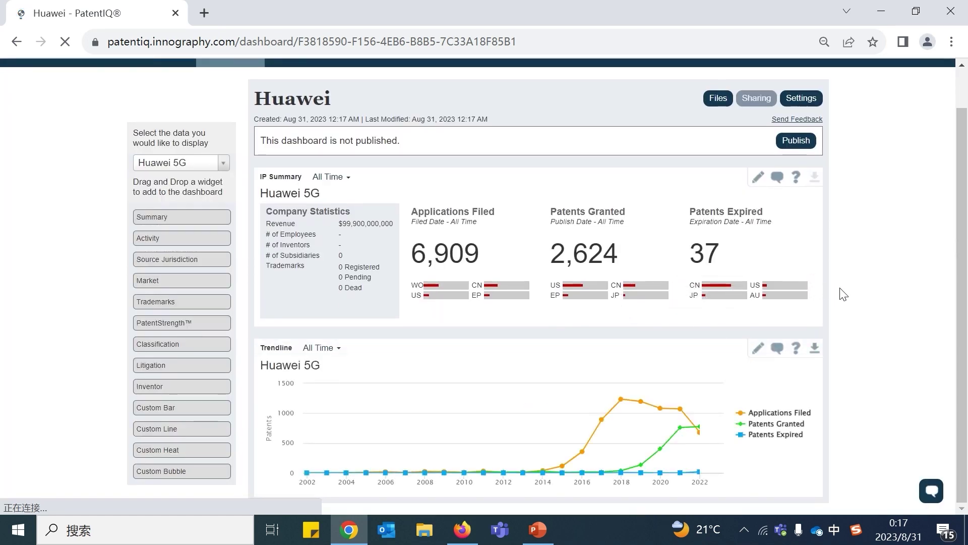
scroll(807, 313, "up", 1)
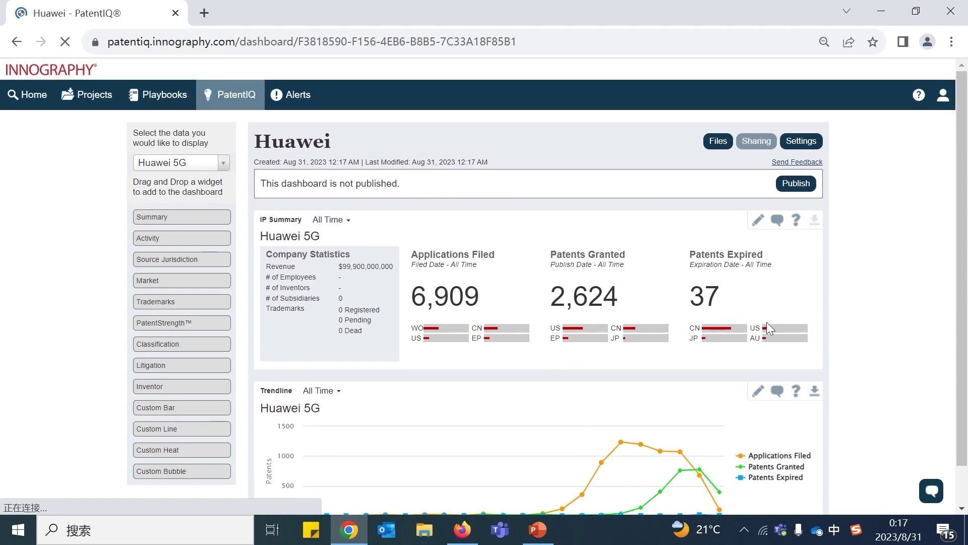